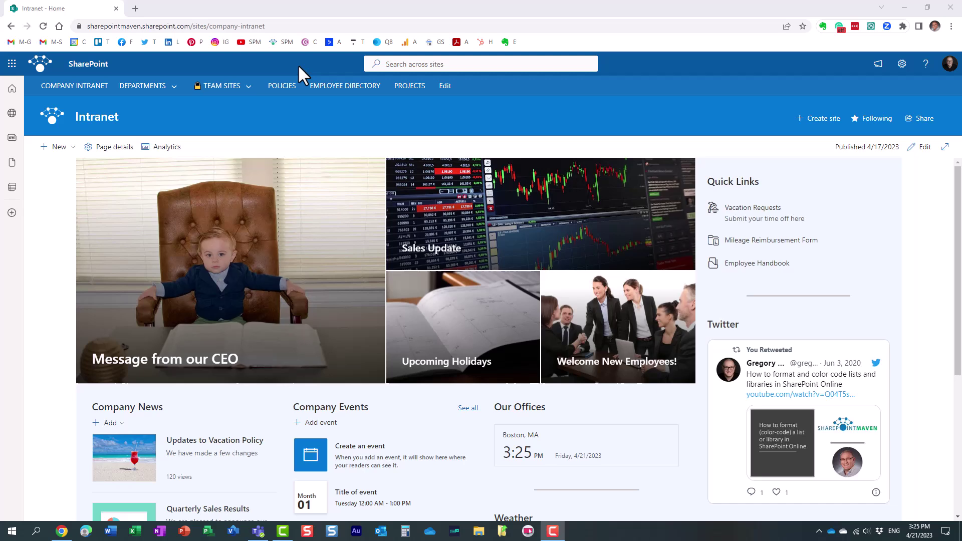
# Launch Compliance from the Microsoft 365 app launcher to load the Purview portal
pyautogui.click(12, 65)
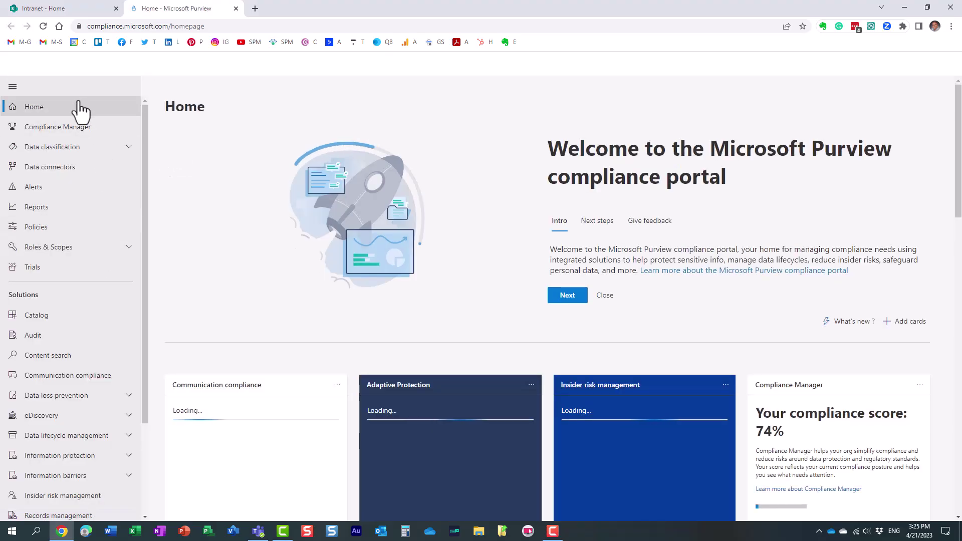
pyautogui.click(153, 125)
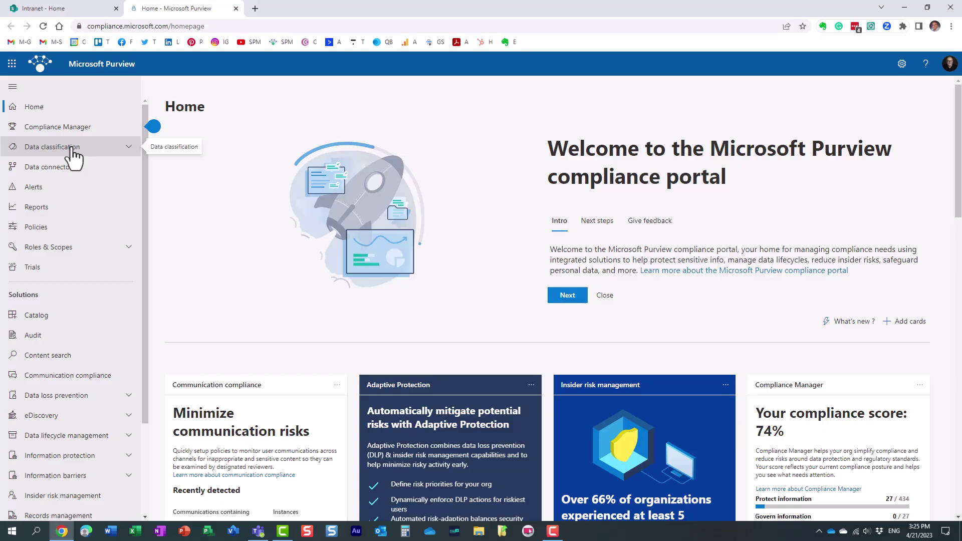
# Go to Audit under Solutions to see the New Search page and earlier searches
pyautogui.click(43, 335)
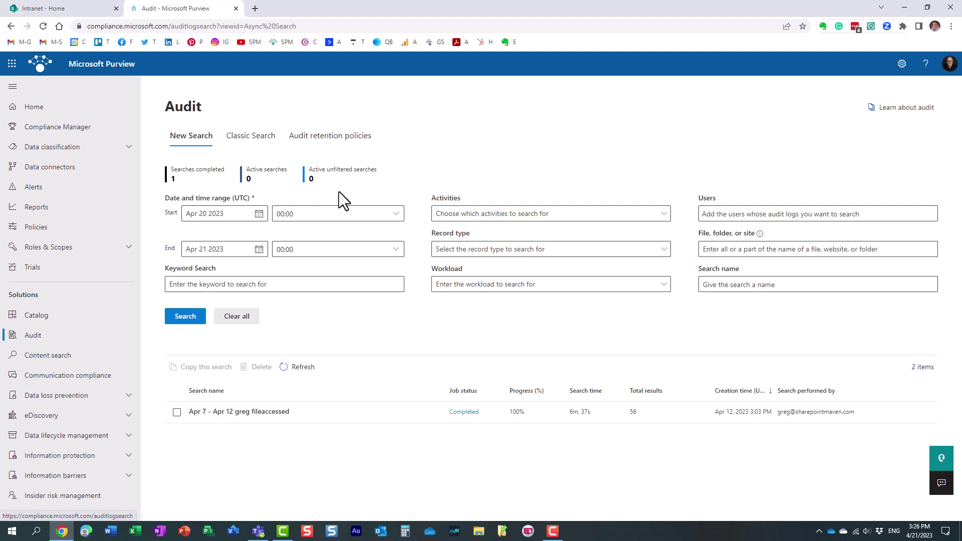
# Set the start date to Mar 31 2023 and try the Accessed and Checked in file activities
pyautogui.click(259, 215)
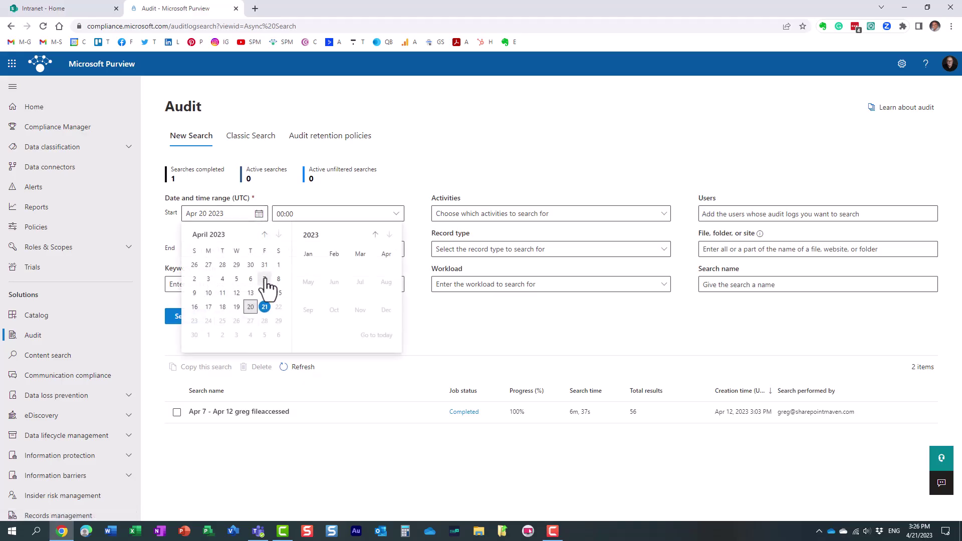
pyautogui.click(265, 265)
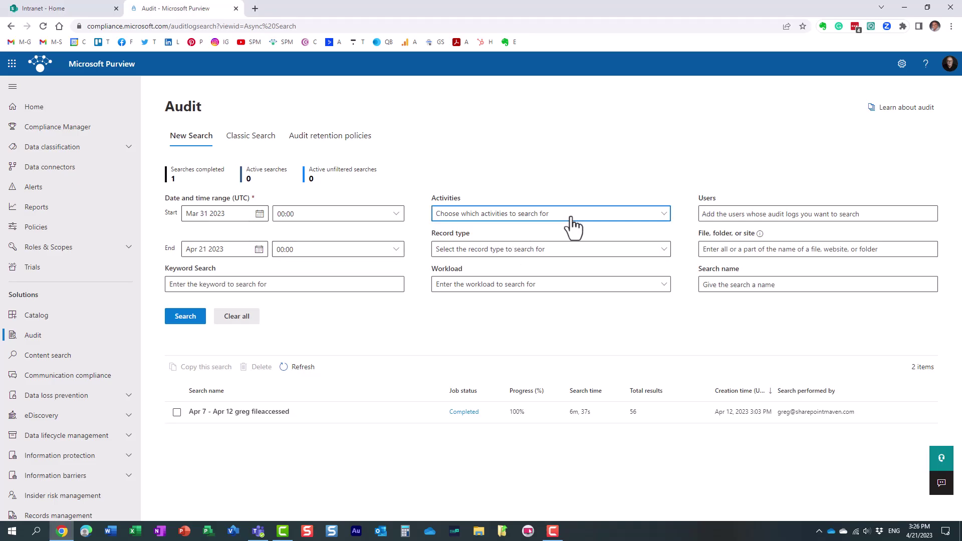
pyautogui.click(665, 216)
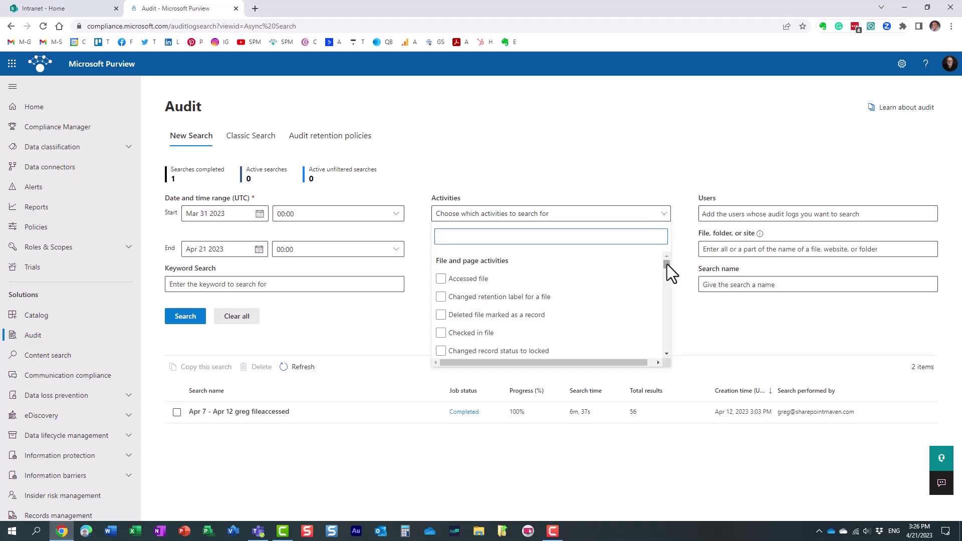
pyautogui.moveTo(666, 264)
pyautogui.mouseDown()
pyautogui.moveTo(666, 275)
pyautogui.moveTo(667, 251)
pyautogui.mouseUp()
pyautogui.click(469, 279)
pyautogui.click(474, 279)
pyautogui.click(471, 332)
pyautogui.click(469, 332)
pyautogui.click(442, 279)
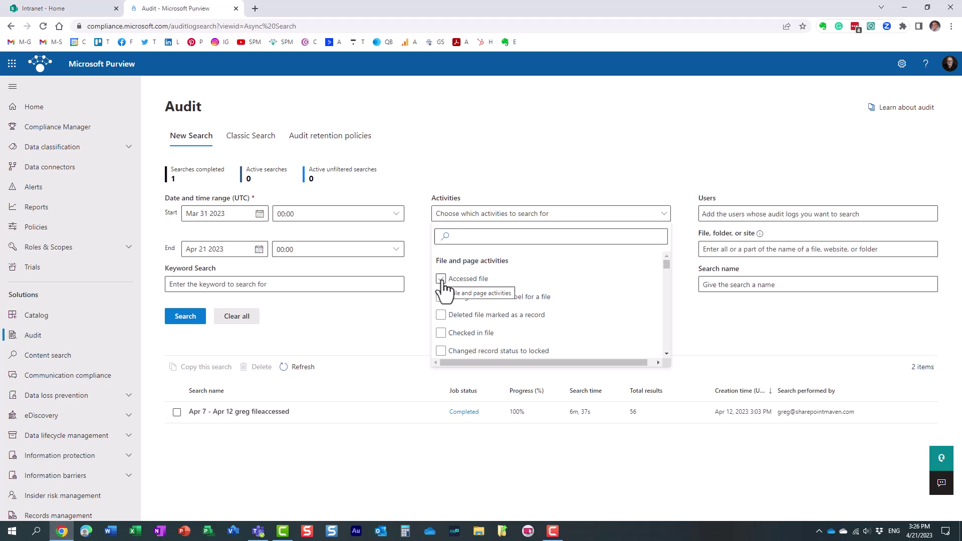
# Filter the activities by 'down' and select only Downloaded file
pyautogui.click(473, 237)
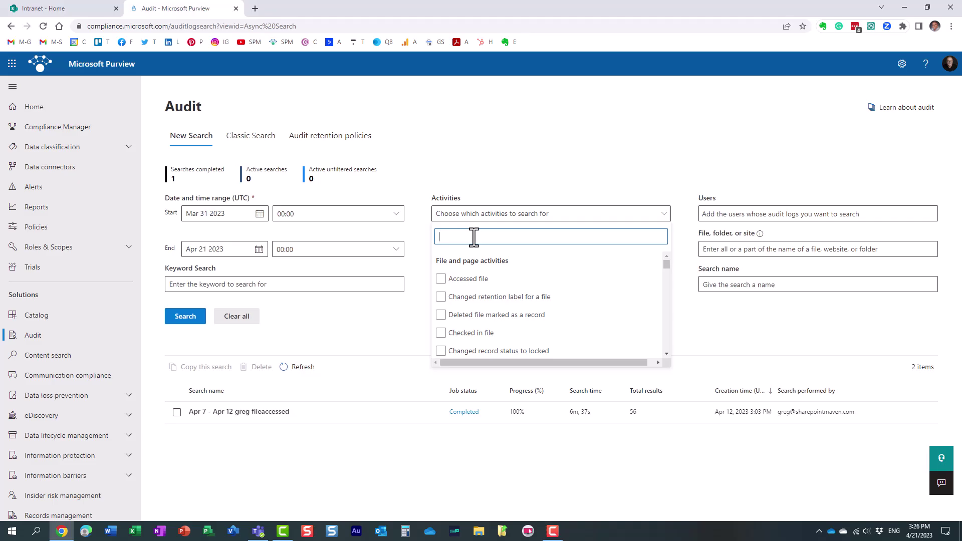
pyautogui.write('down')
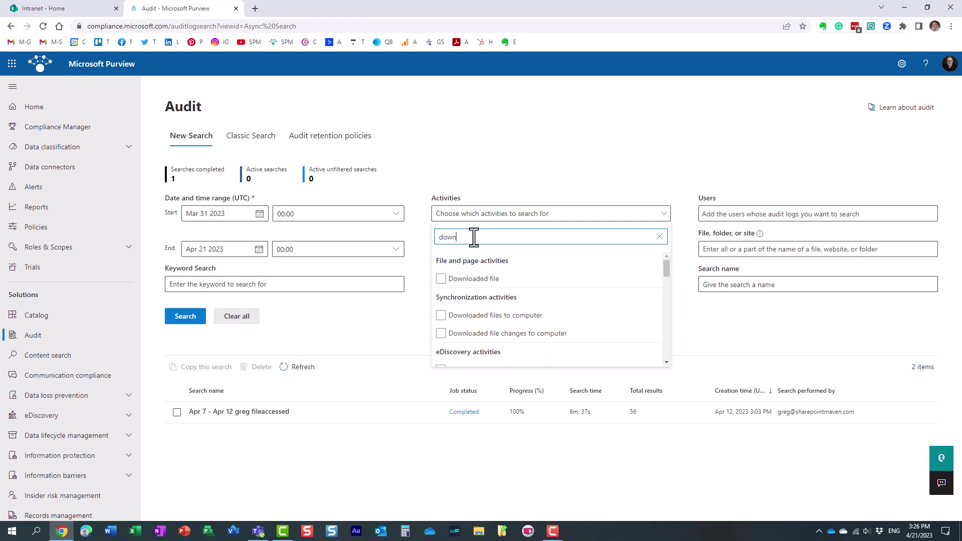
pyautogui.click(441, 279)
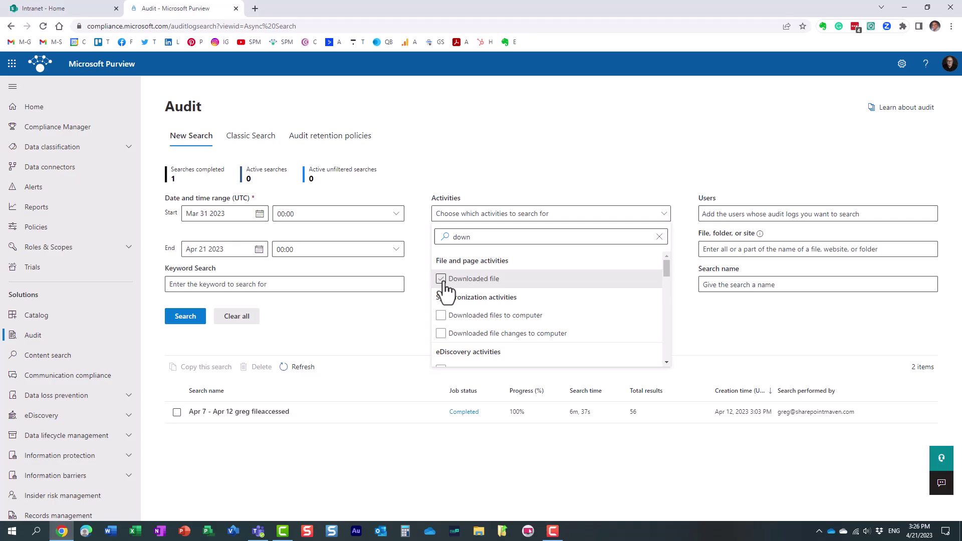
pyautogui.click(576, 191)
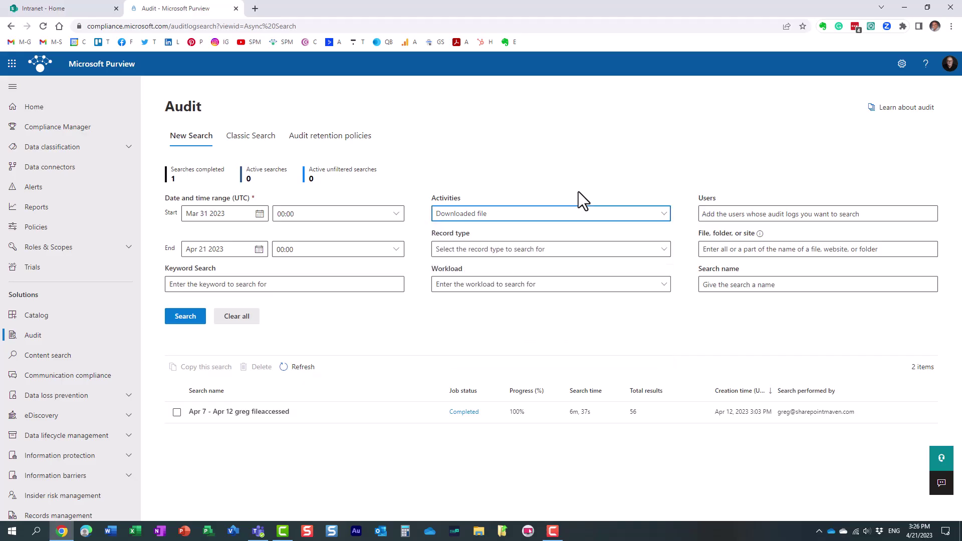
# Add the chosen user from Suggested Users and run the Mar 31–Apr 21 downloaded-file search
pyautogui.click(718, 214)
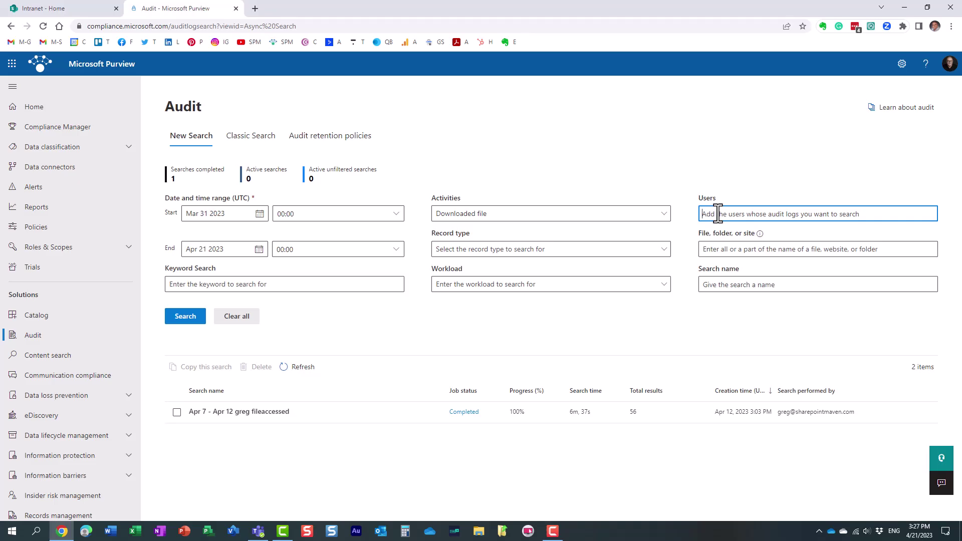
pyautogui.write('zelfo')
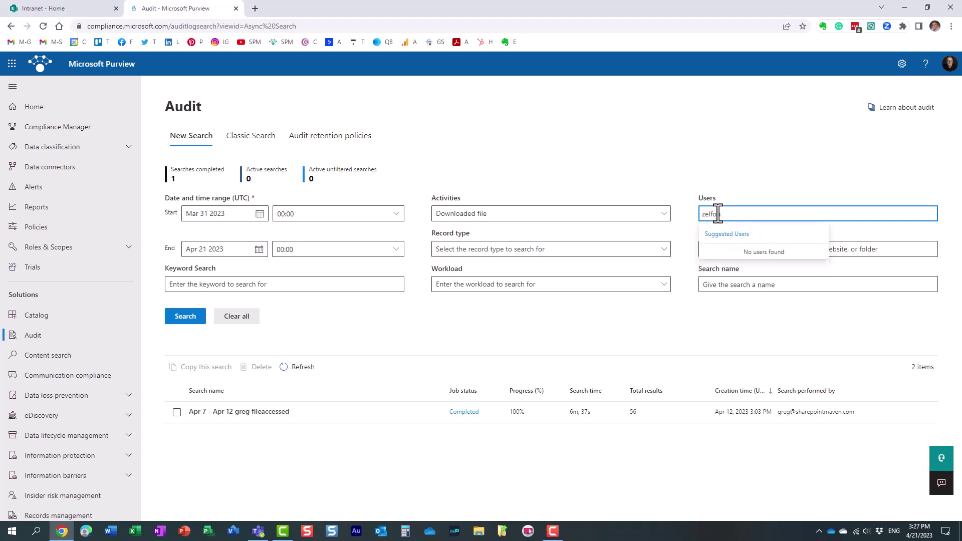
pyautogui.write('nd')
pyautogui.moveTo(739, 215); pyautogui.dragTo(674, 215)
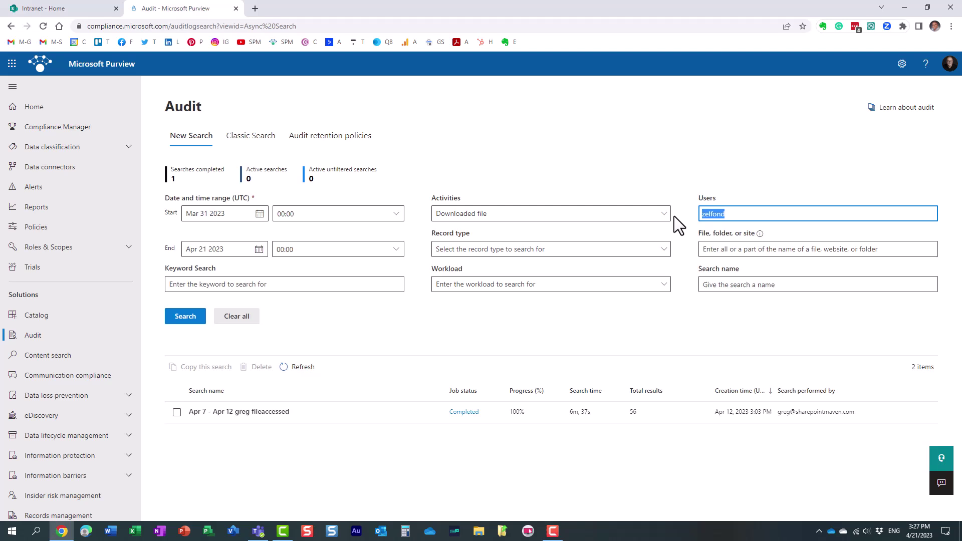
pyautogui.write('greg')
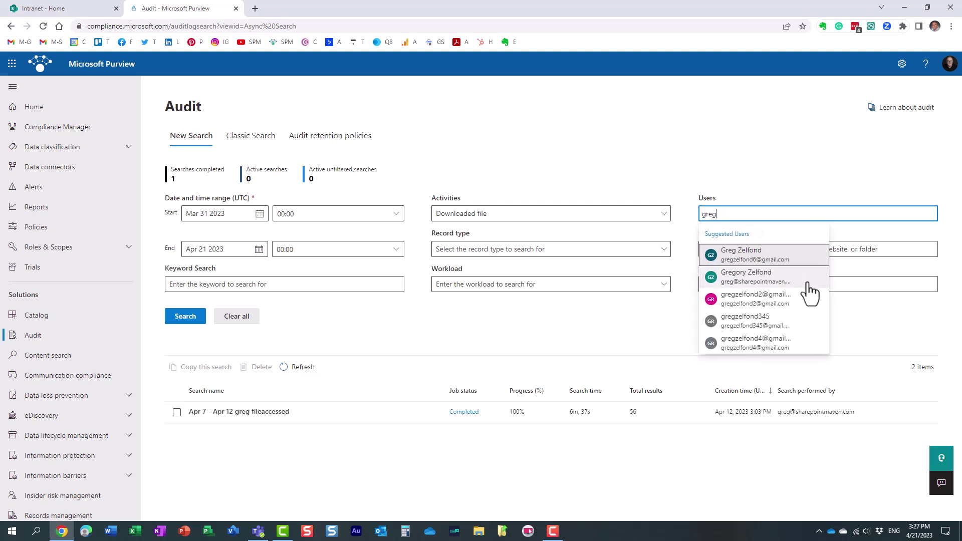
pyautogui.click(782, 283)
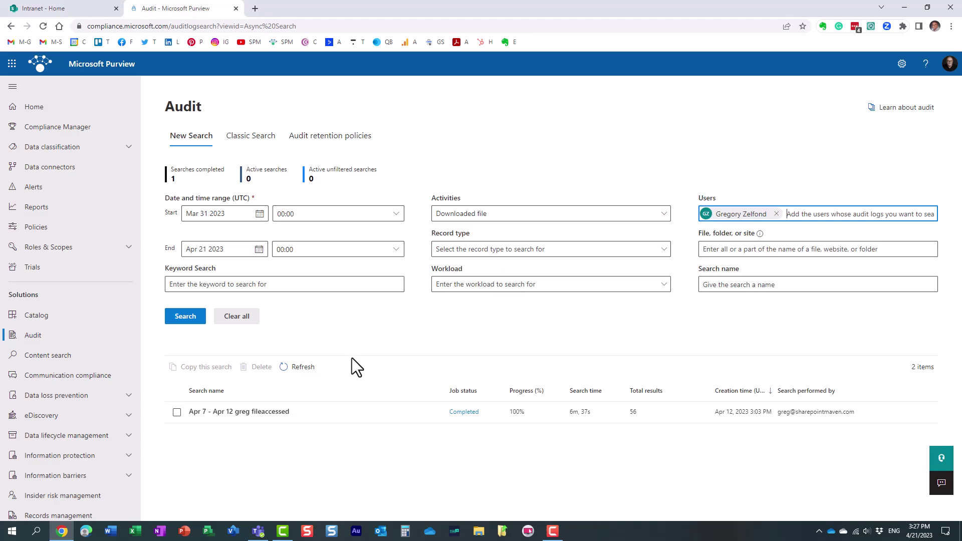
pyautogui.click(181, 319)
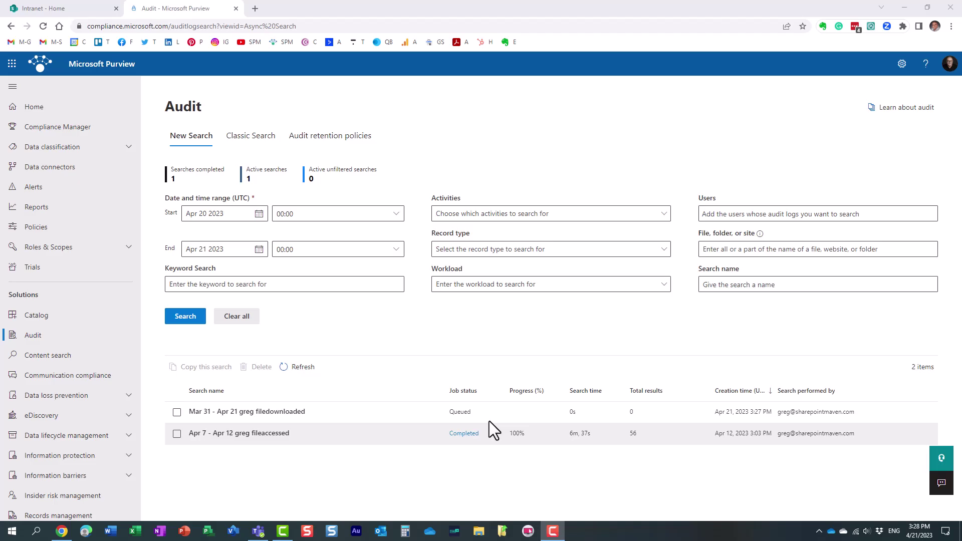
# Open the 56 results of the completed Apr 7–Apr 12 search and scroll through them
pyautogui.click(466, 434)
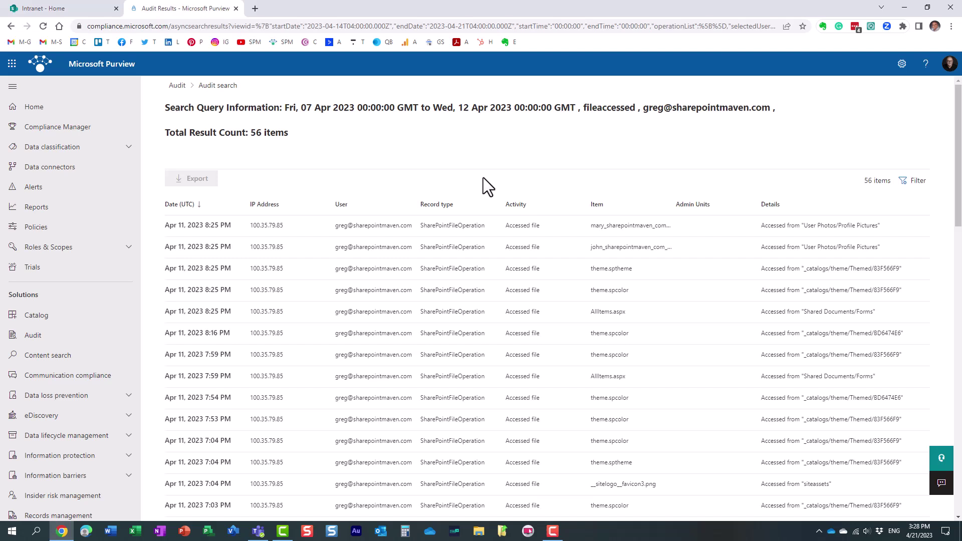
pyautogui.moveTo(957, 185); pyautogui.dragTo(945, 133)
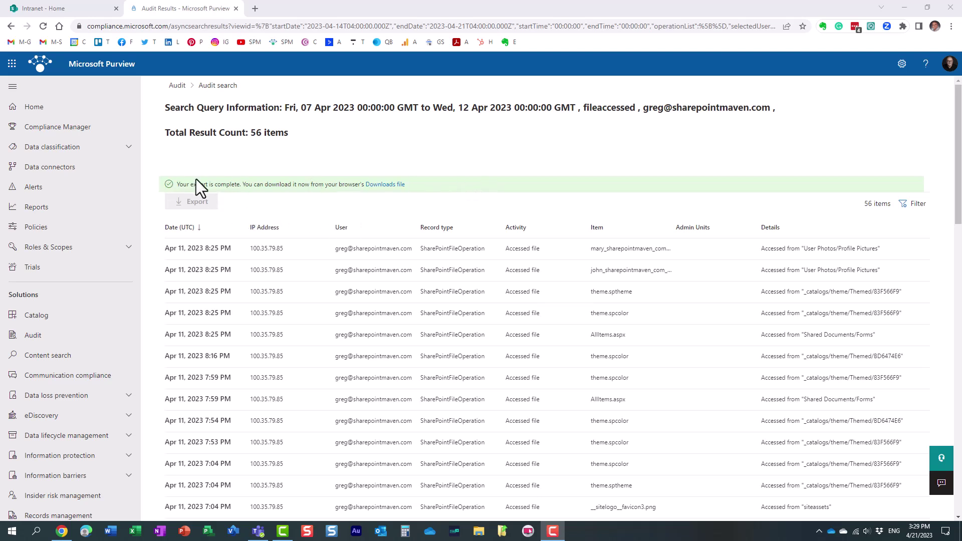
# Download the exported results CSV, open it in Excel, and return to the browser
pyautogui.click(381, 185)
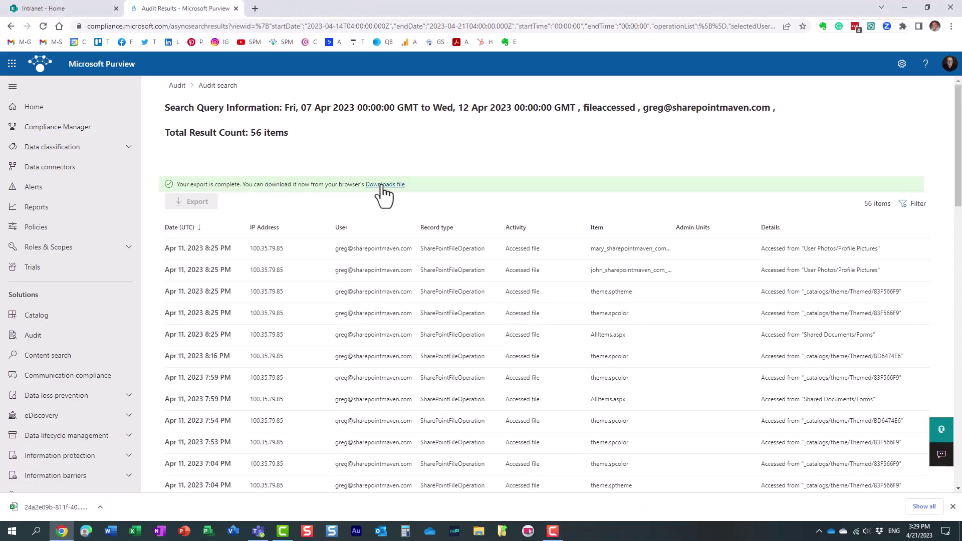
pyautogui.click(107, 509)
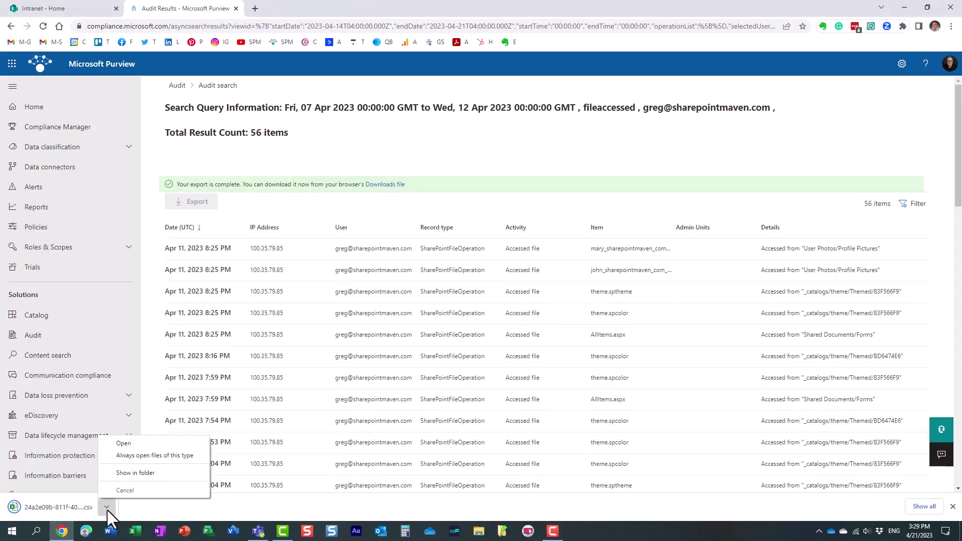
pyautogui.click(143, 446)
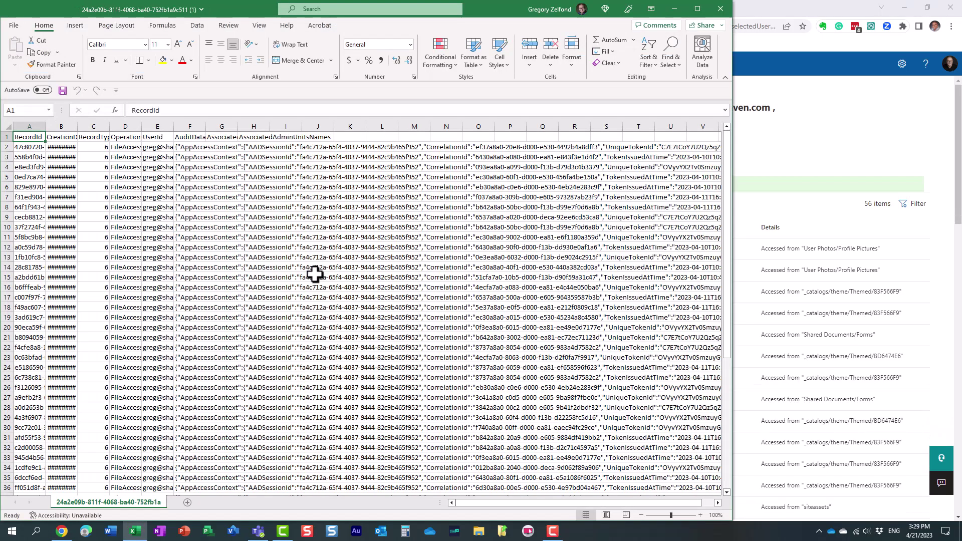
pyautogui.click(789, 142)
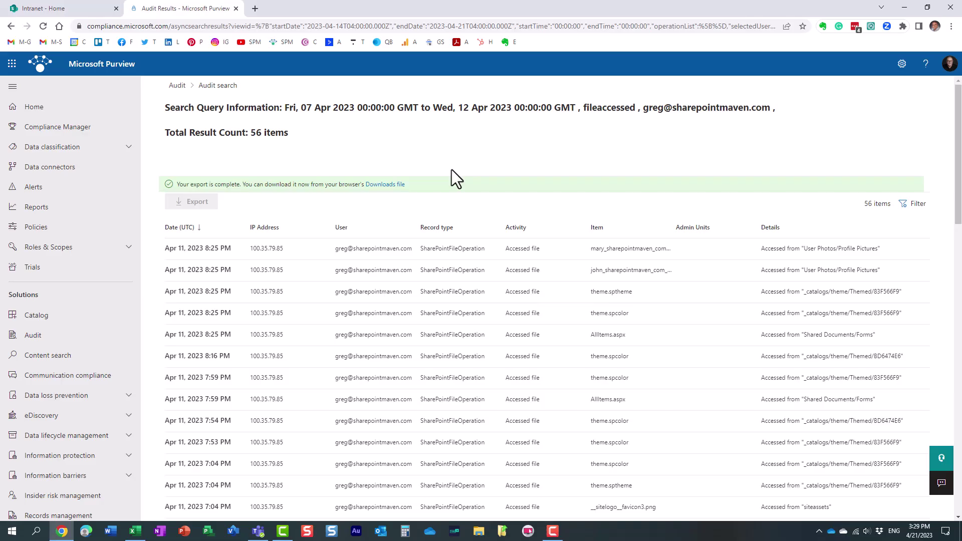
# Go back to the Audit New Search page with Alt+Left
pyautogui.hotkey('alt', 'Left')
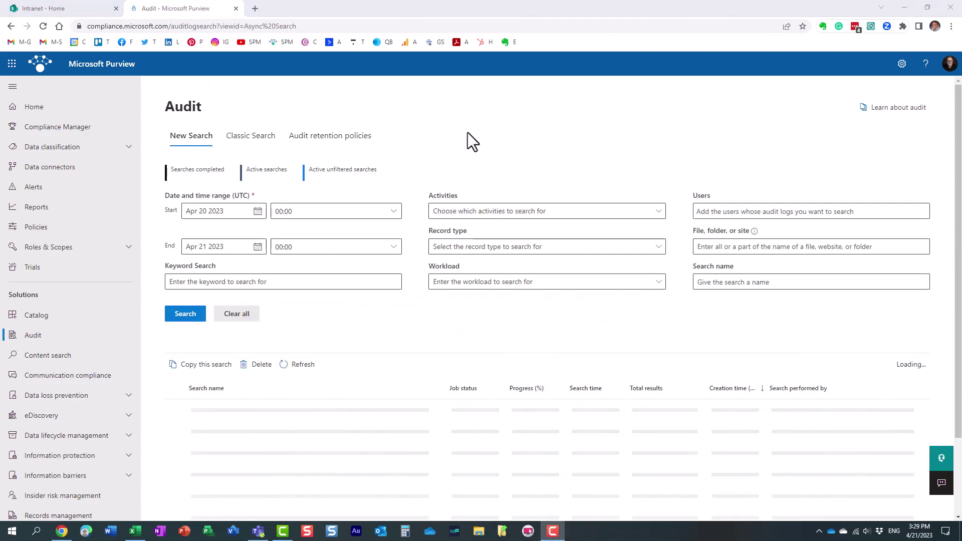